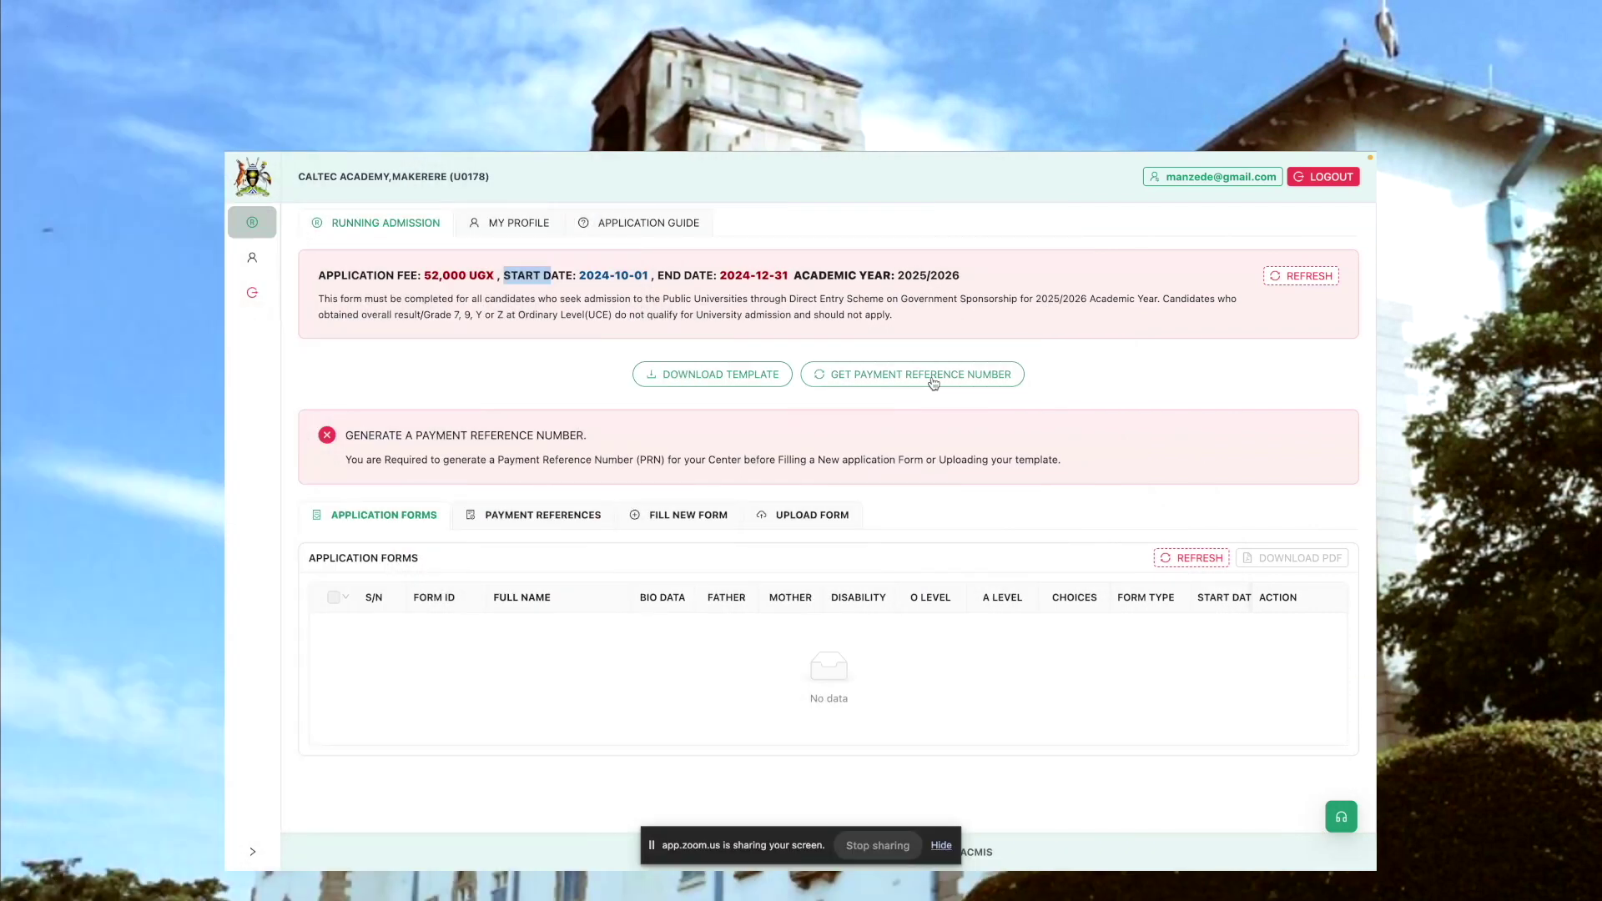
- Request a payment reference number for 100 applicants, totalling 5,200,000
{"action": "left_click", "coordinate": [910, 379]}
{"action": "left_click", "coordinate": [910, 377]}
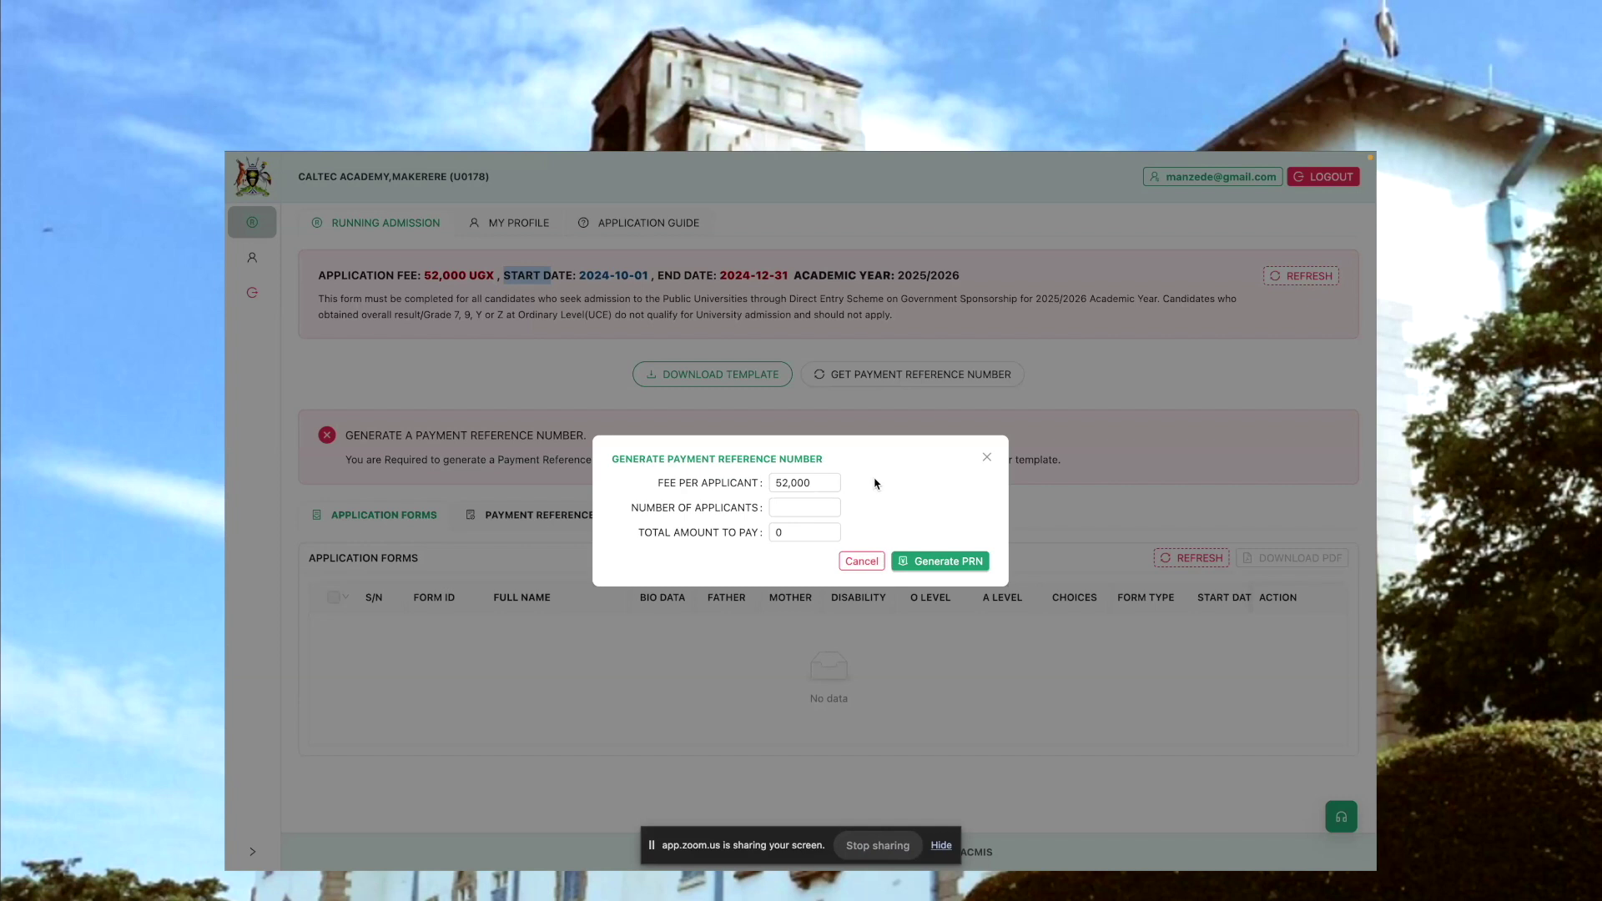
{"action": "left_click", "coordinate": [787, 509]}
{"action": "type", "text": "100"}
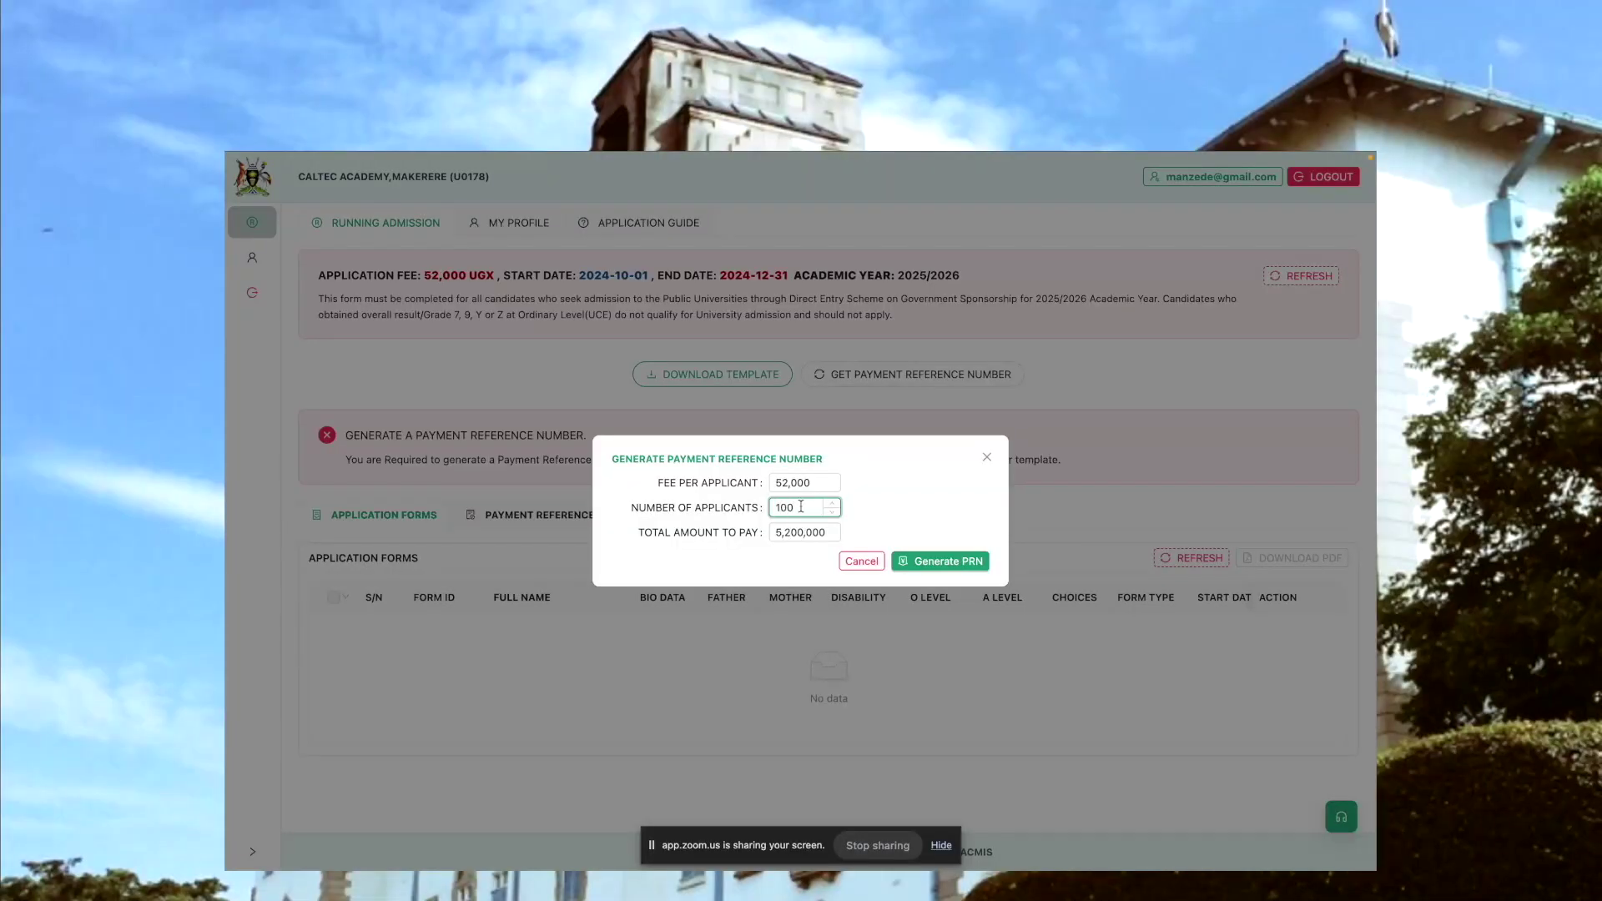
{"action": "left_click", "coordinate": [899, 503]}
{"action": "left_click", "coordinate": [779, 534]}
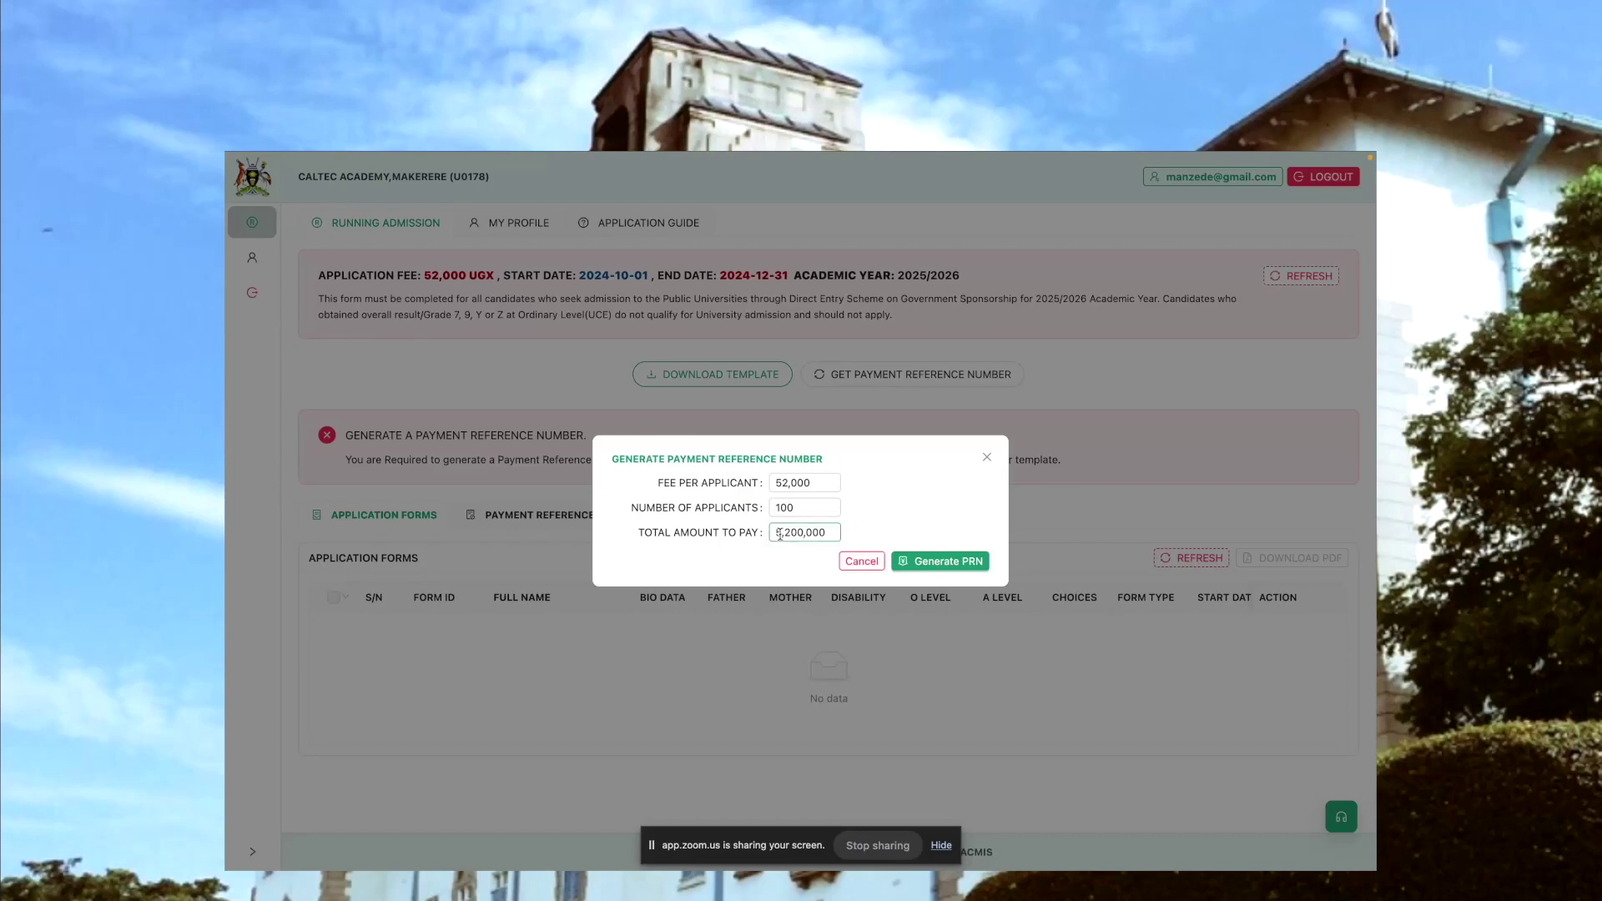
{"action": "left_click", "coordinate": [872, 528]}
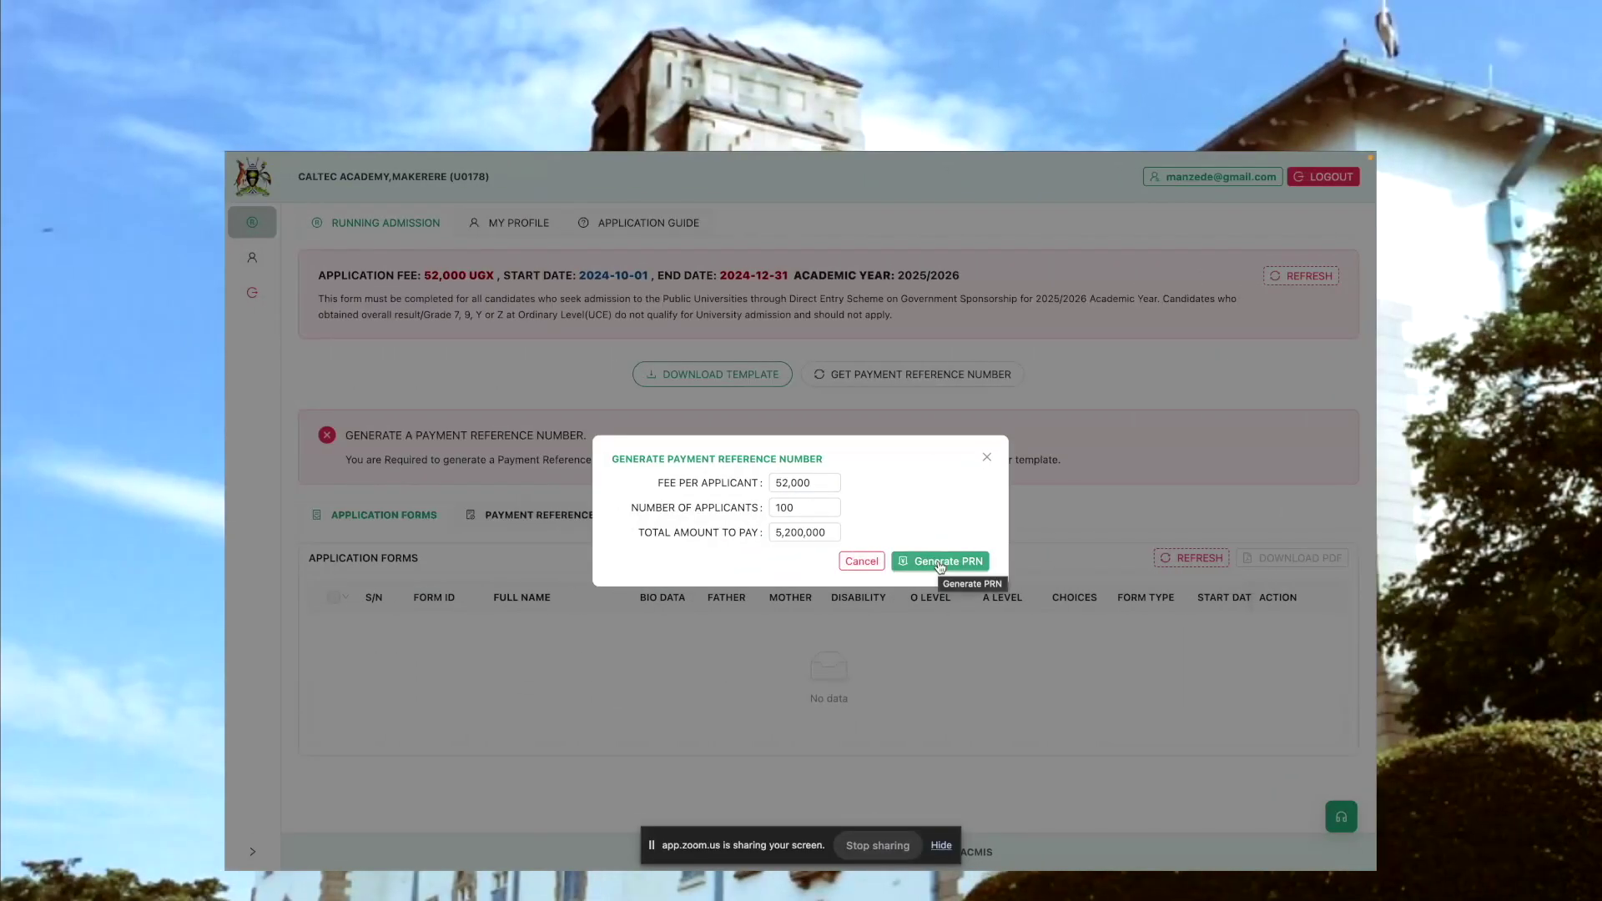
{"action": "left_click", "coordinate": [940, 565]}
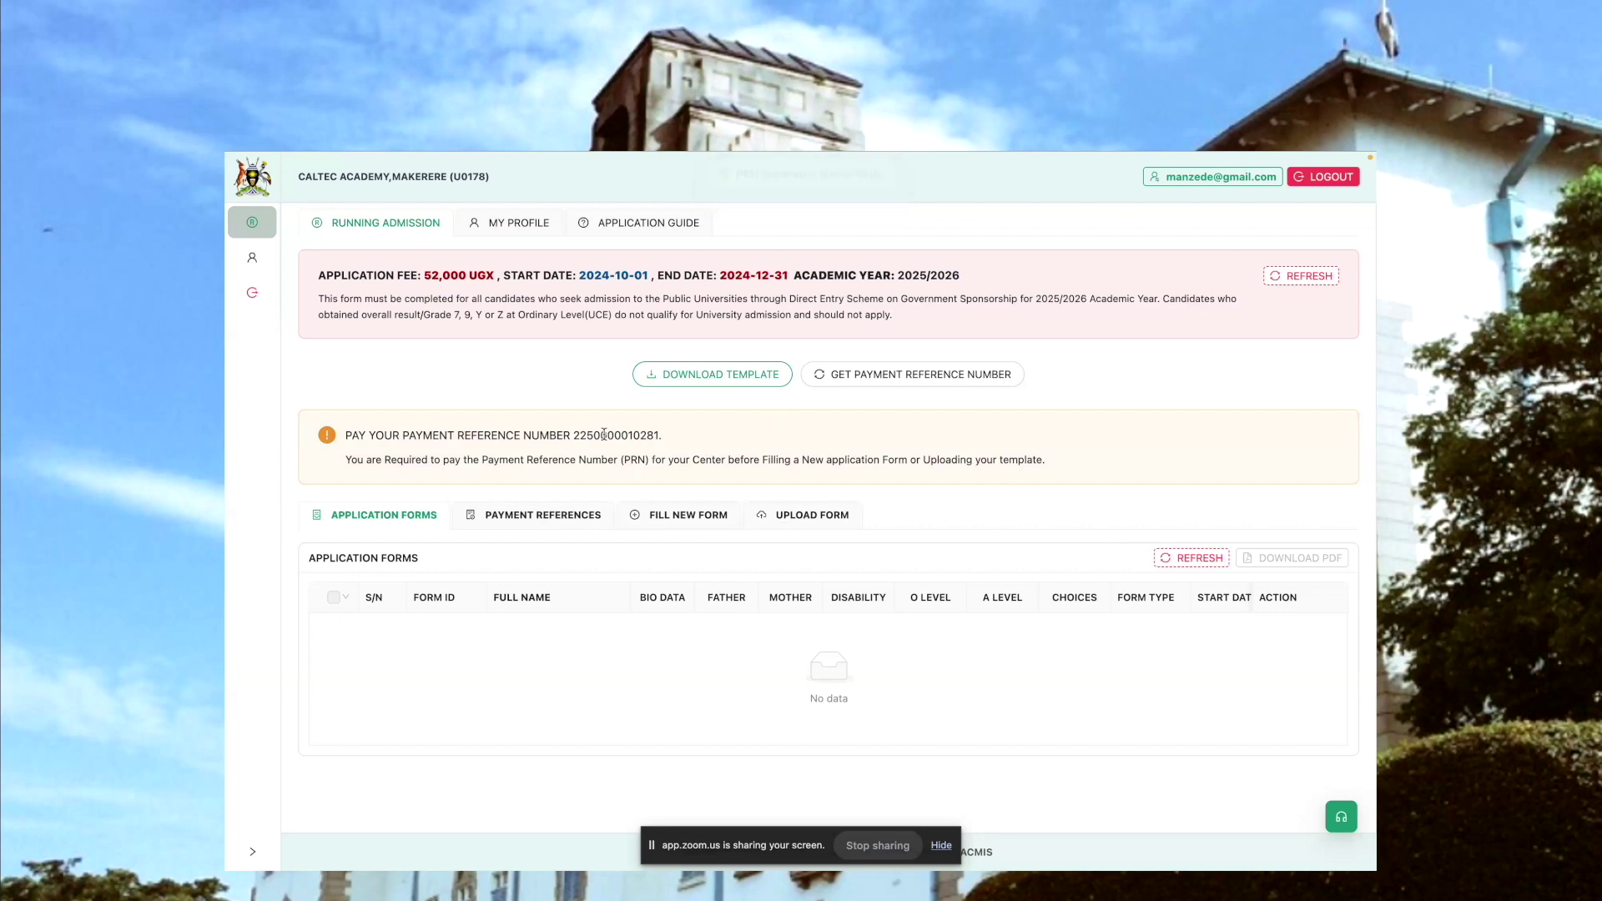
{"action": "double_click", "coordinate": [604, 435]}
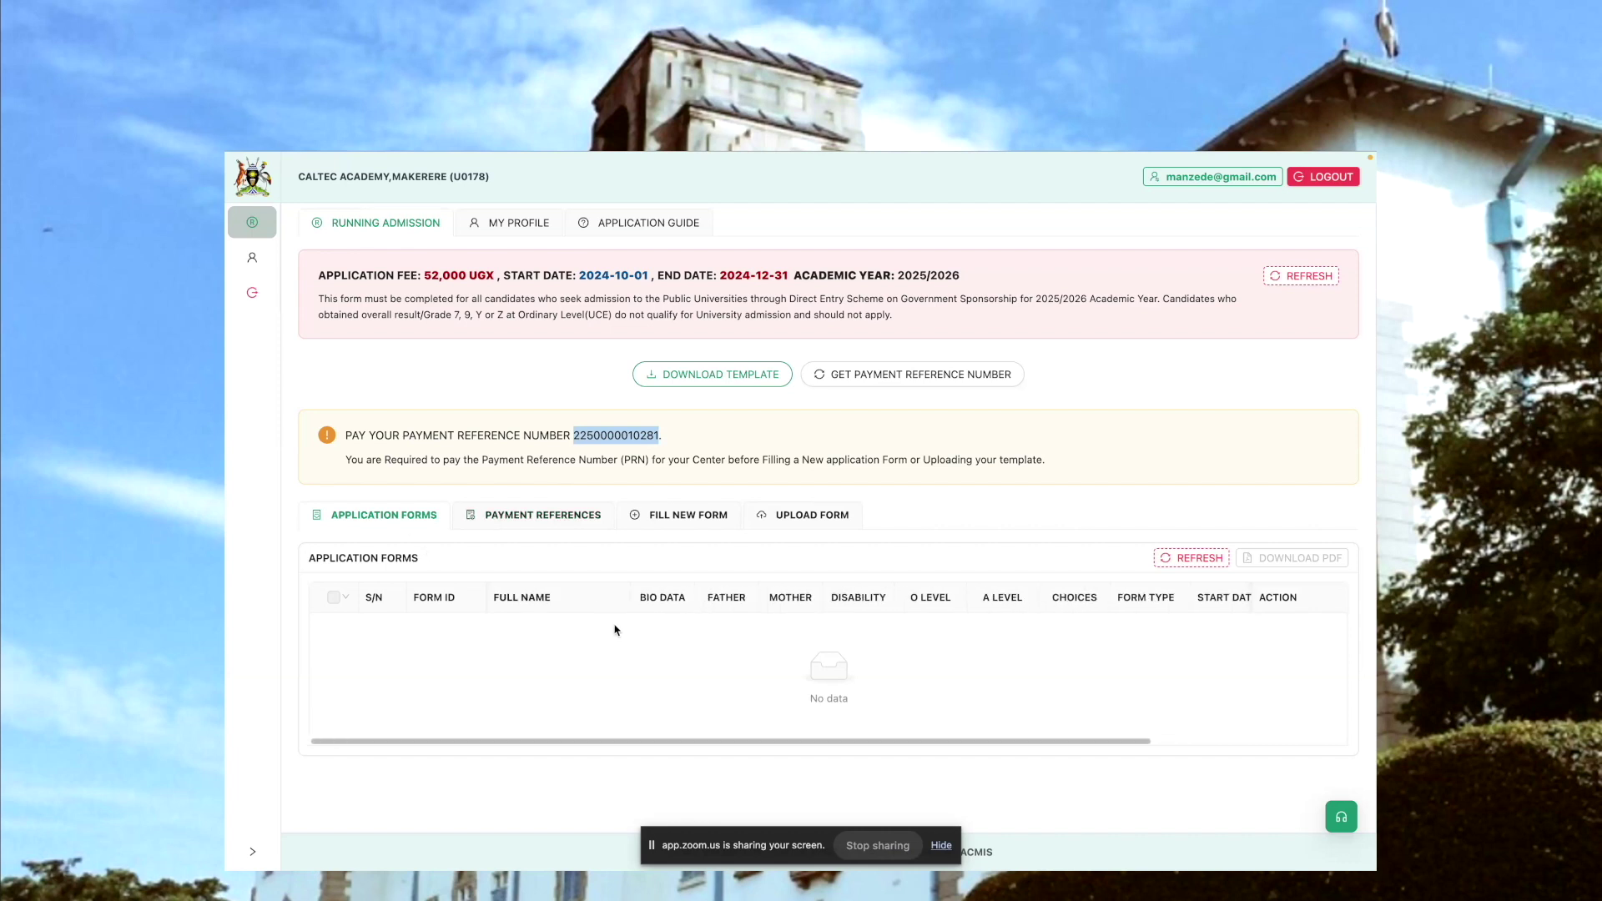
{"action": "left_click", "coordinate": [505, 519]}
{"action": "left_click", "coordinate": [505, 519]}
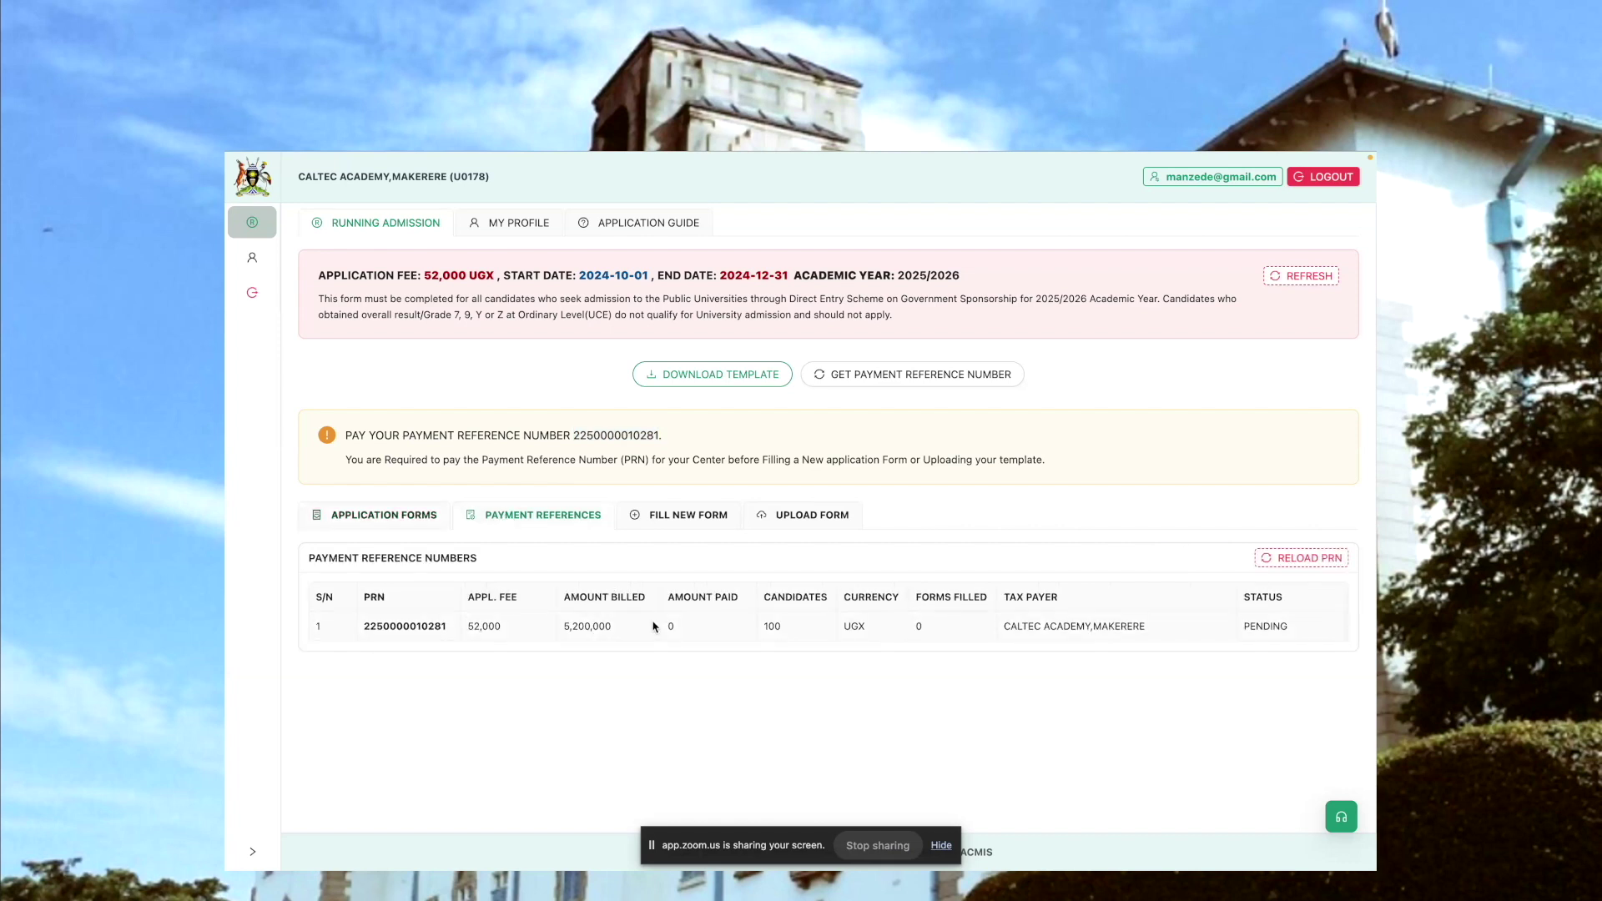
{"action": "scroll", "coordinate": [751, 626], "scroll_direction": "right", "scroll_amount": 2}
{"action": "scroll", "coordinate": [751, 626], "scroll_direction": "right", "scroll_amount": 2}
{"action": "scroll", "coordinate": [751, 624], "scroll_direction": "right", "scroll_amount": 2}
{"action": "scroll", "coordinate": [751, 624], "scroll_direction": "right", "scroll_amount": 1}
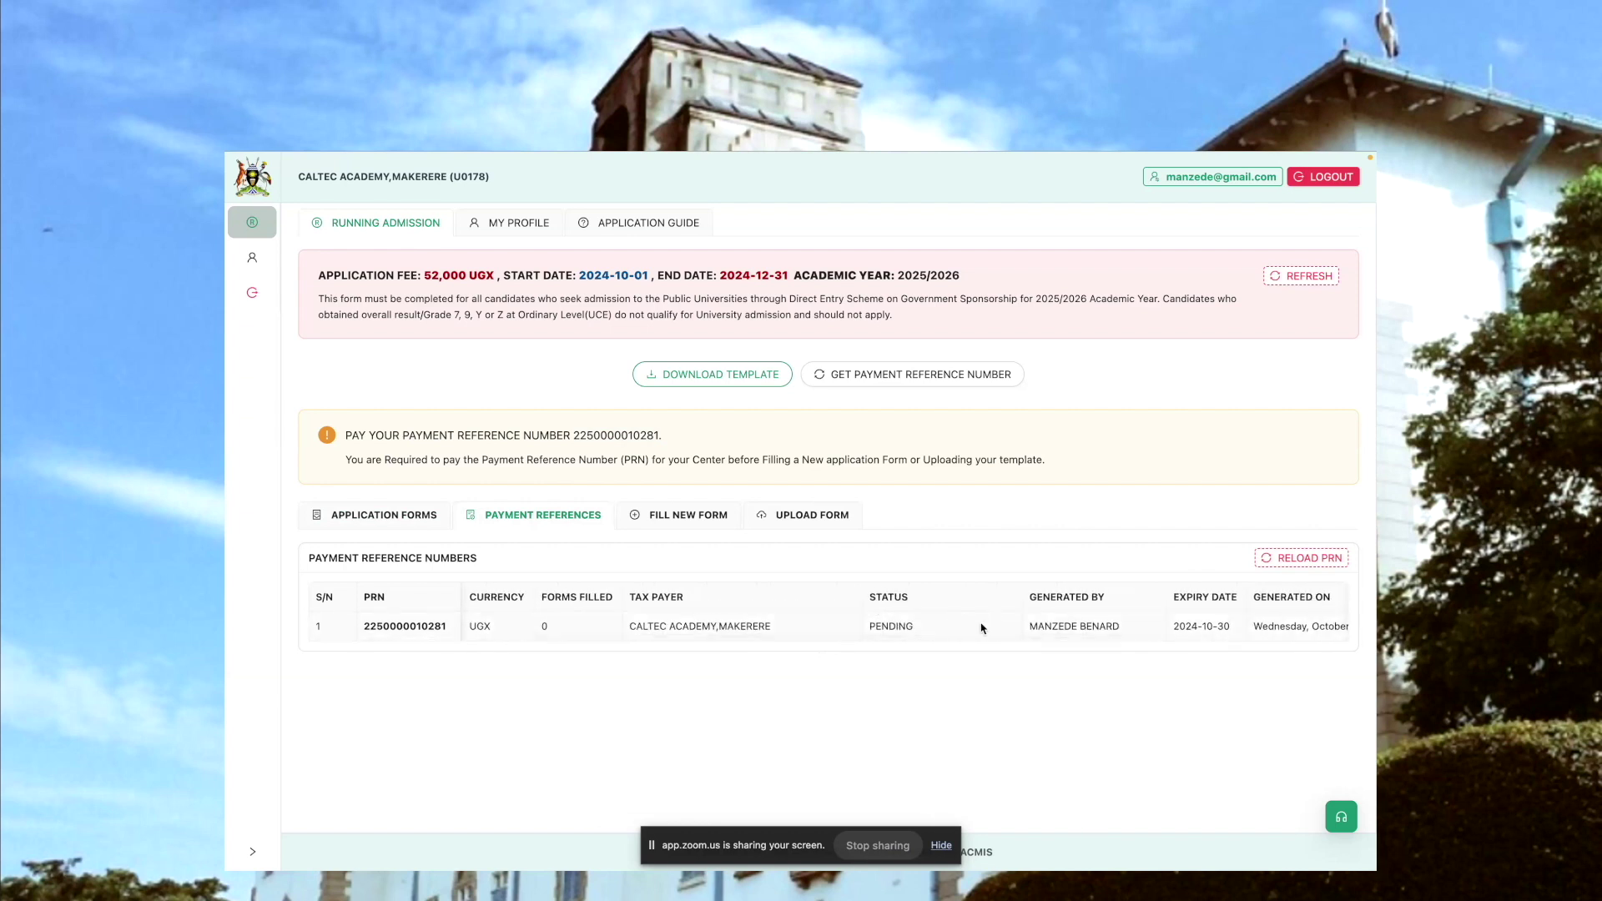
{"action": "scroll", "coordinate": [895, 631], "scroll_direction": "right", "scroll_amount": 2}
{"action": "scroll", "coordinate": [918, 633], "scroll_direction": "right", "scroll_amount": 1}
{"action": "scroll", "coordinate": [890, 636], "scroll_direction": "left", "scroll_amount": 3}
{"action": "scroll", "coordinate": [889, 636], "scroll_direction": "left", "scroll_amount": 1}
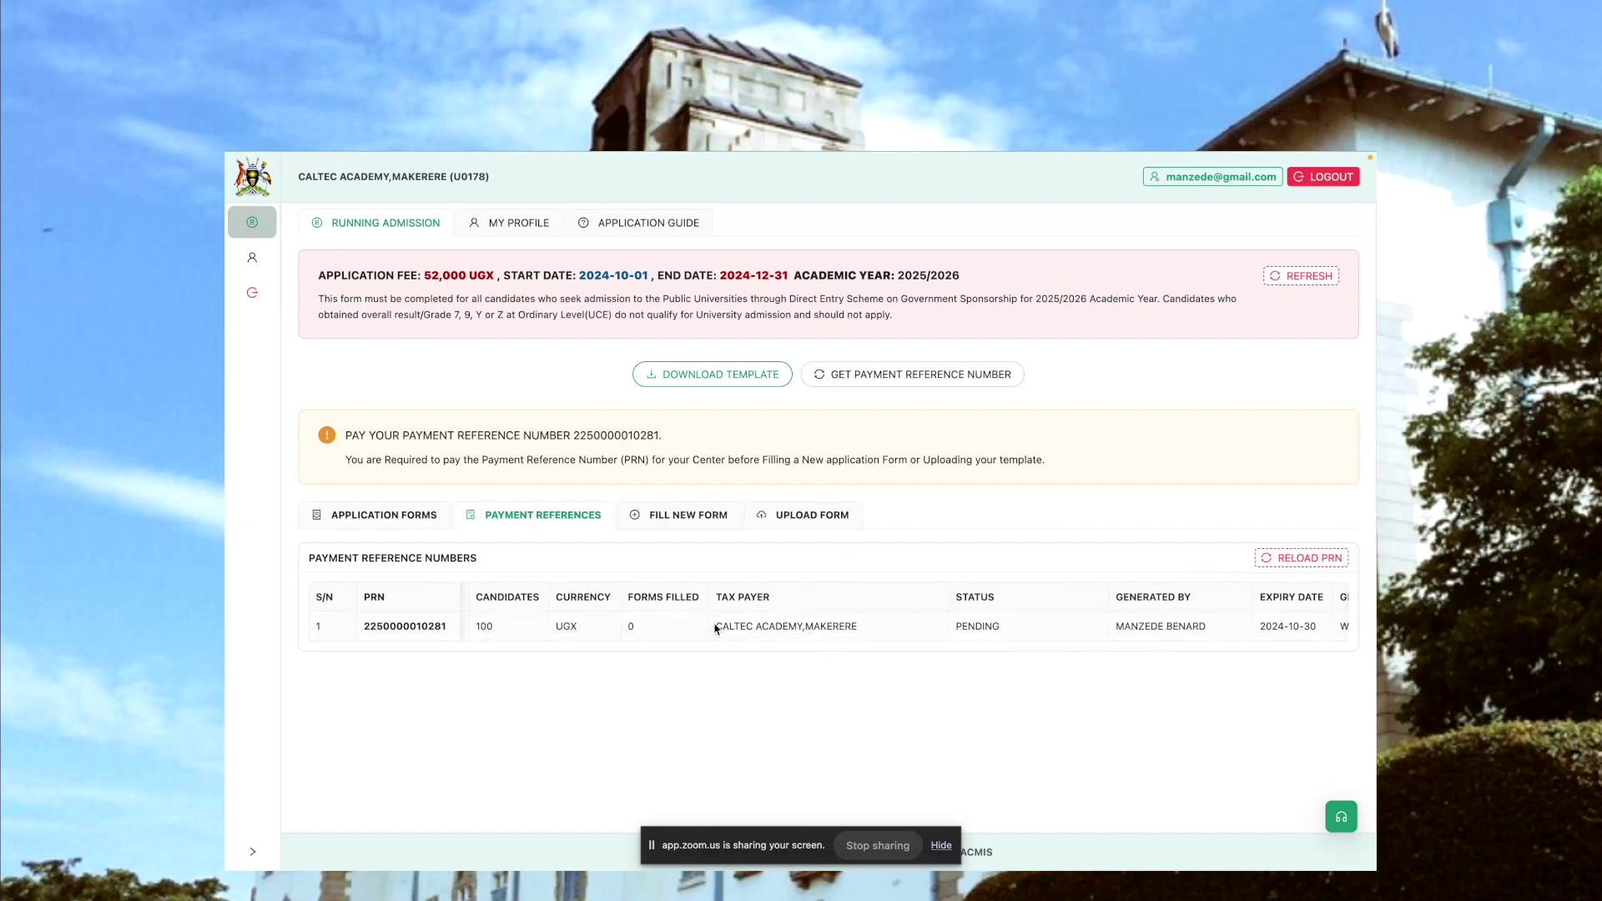
{"action": "scroll", "coordinate": [1158, 596], "scroll_direction": "right", "scroll_amount": 1}
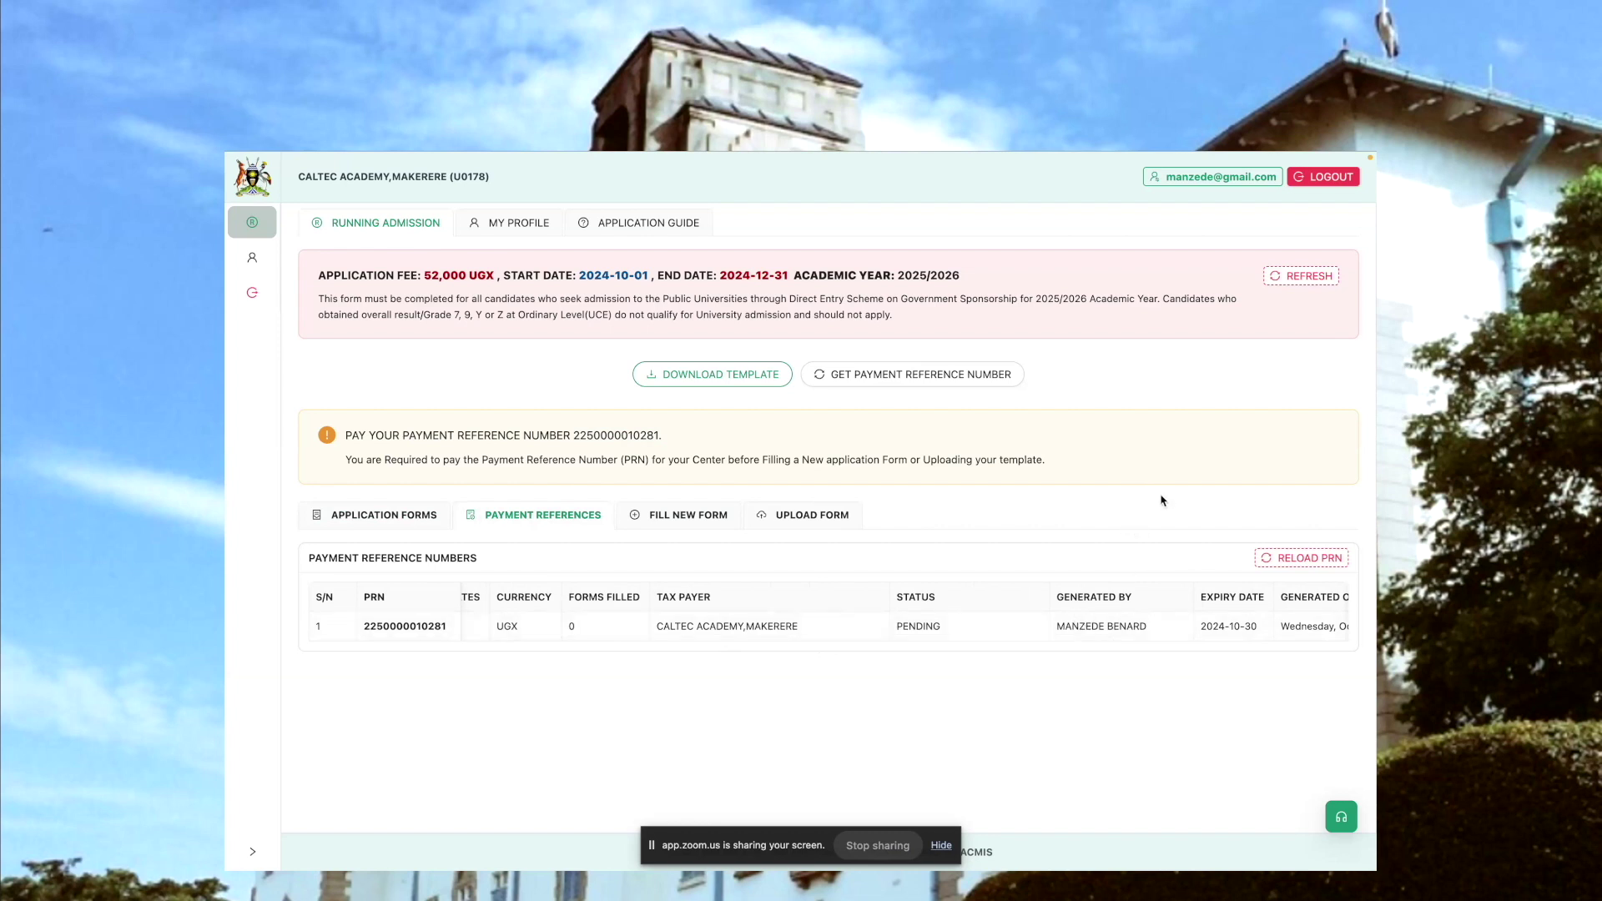
{"action": "scroll", "coordinate": [950, 628], "scroll_direction": "left", "scroll_amount": 5}
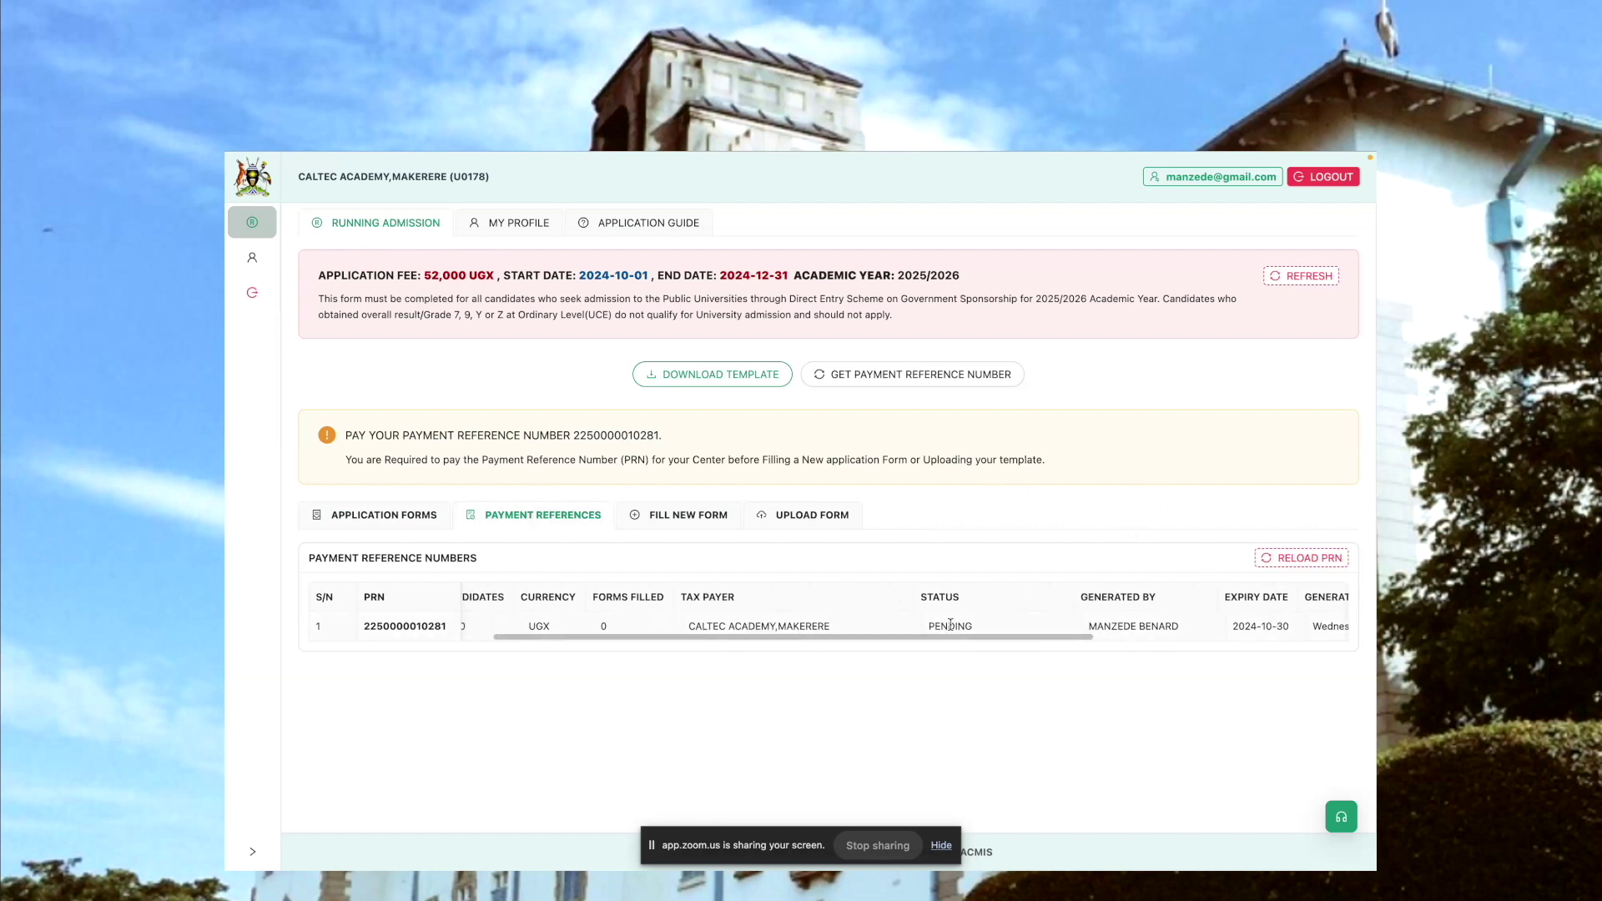
{"action": "scroll", "coordinate": [951, 626], "scroll_direction": "left", "scroll_amount": 3}
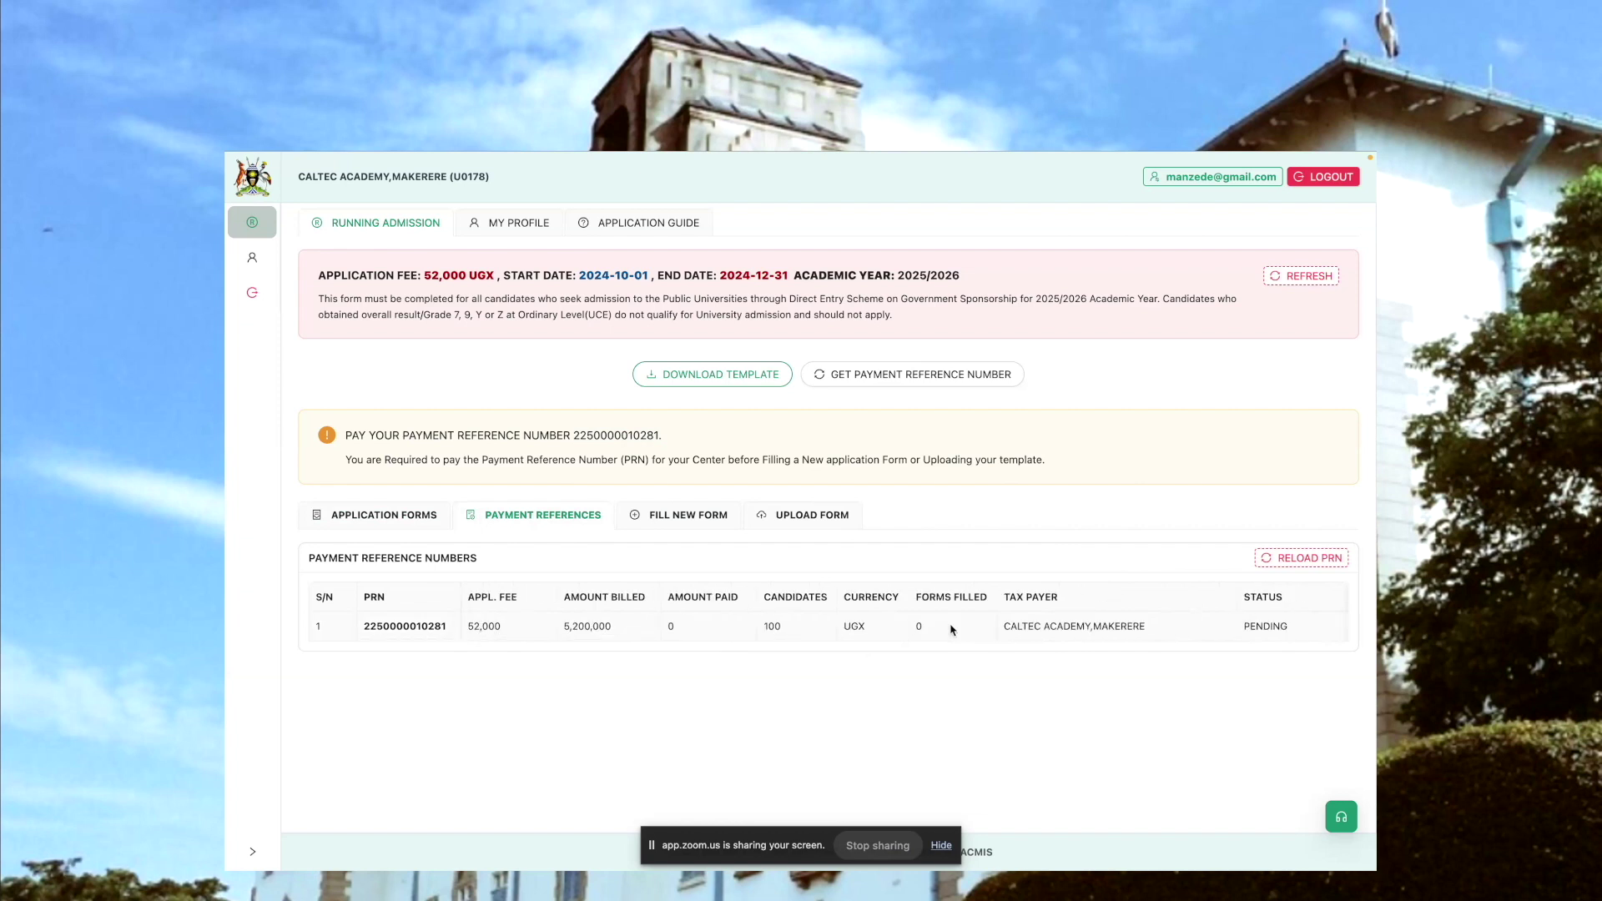
{"action": "left_click", "coordinate": [885, 376]}
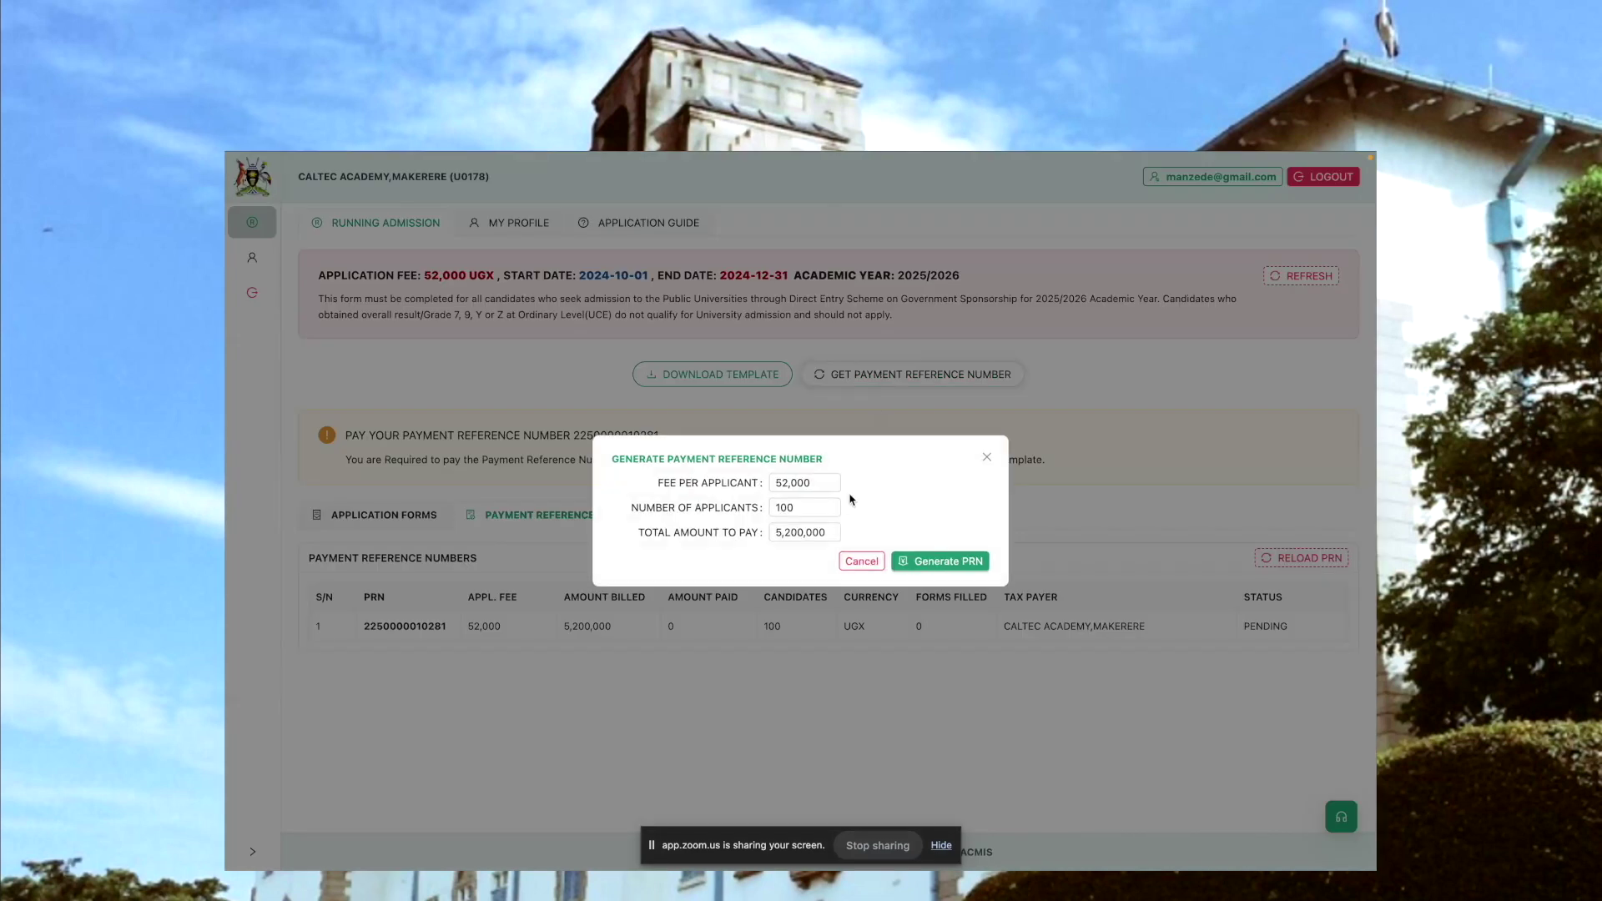
{"action": "left_click", "coordinate": [784, 509]}
{"action": "left_click", "coordinate": [868, 562]}
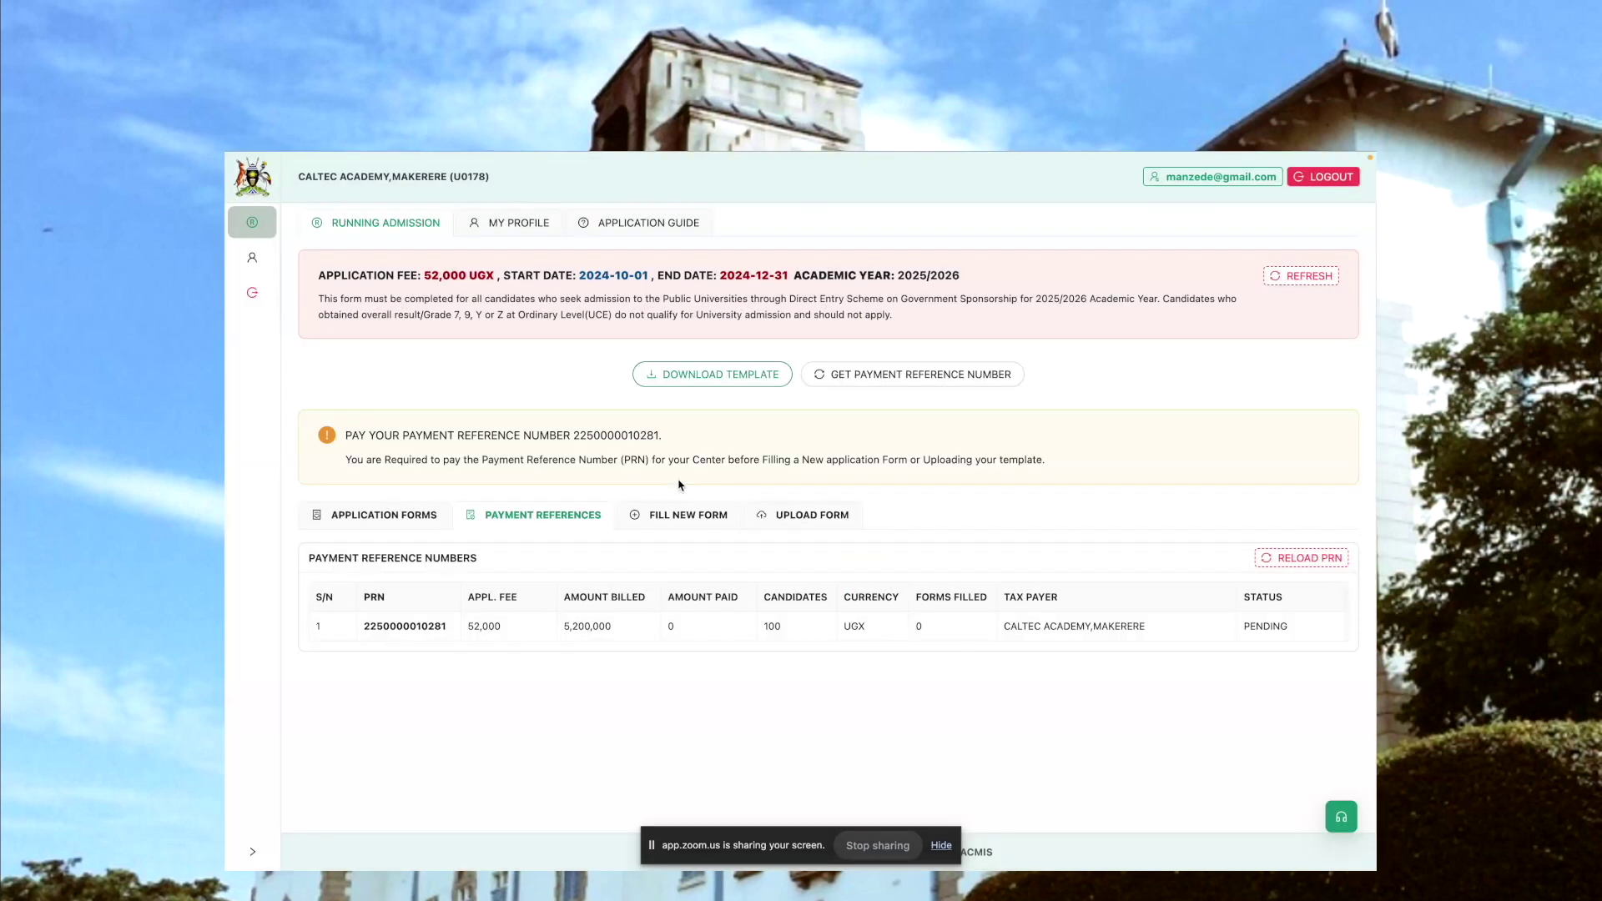
{"action": "double_click", "coordinate": [608, 435]}
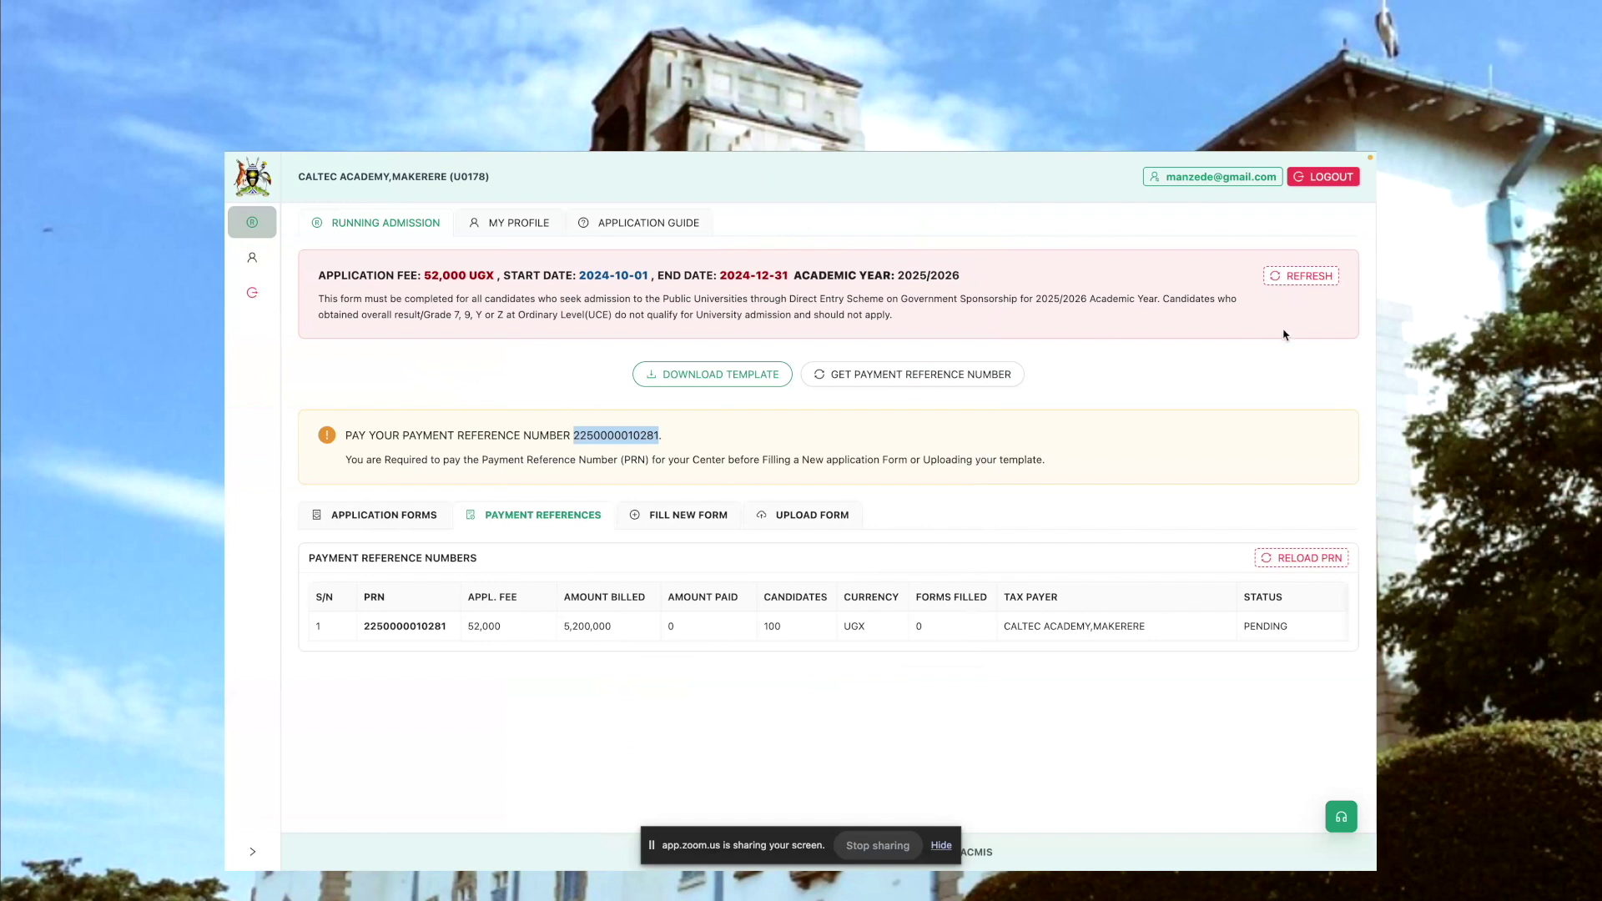
{"action": "left_click", "coordinate": [1282, 563]}
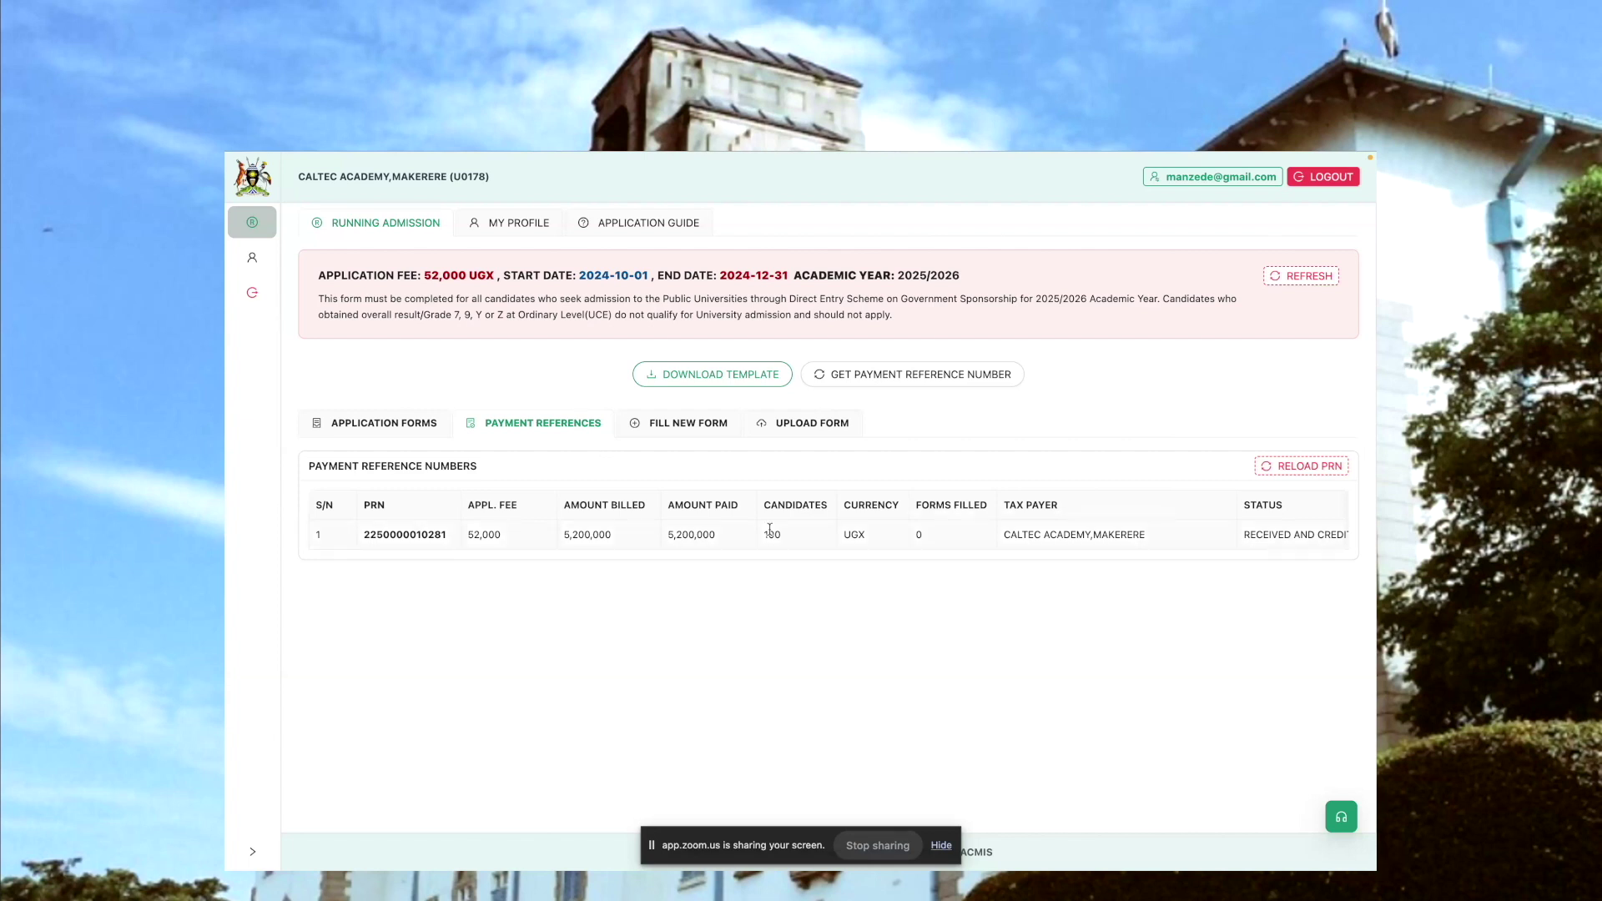
{"action": "scroll", "coordinate": [793, 541], "scroll_direction": "right", "scroll_amount": 2}
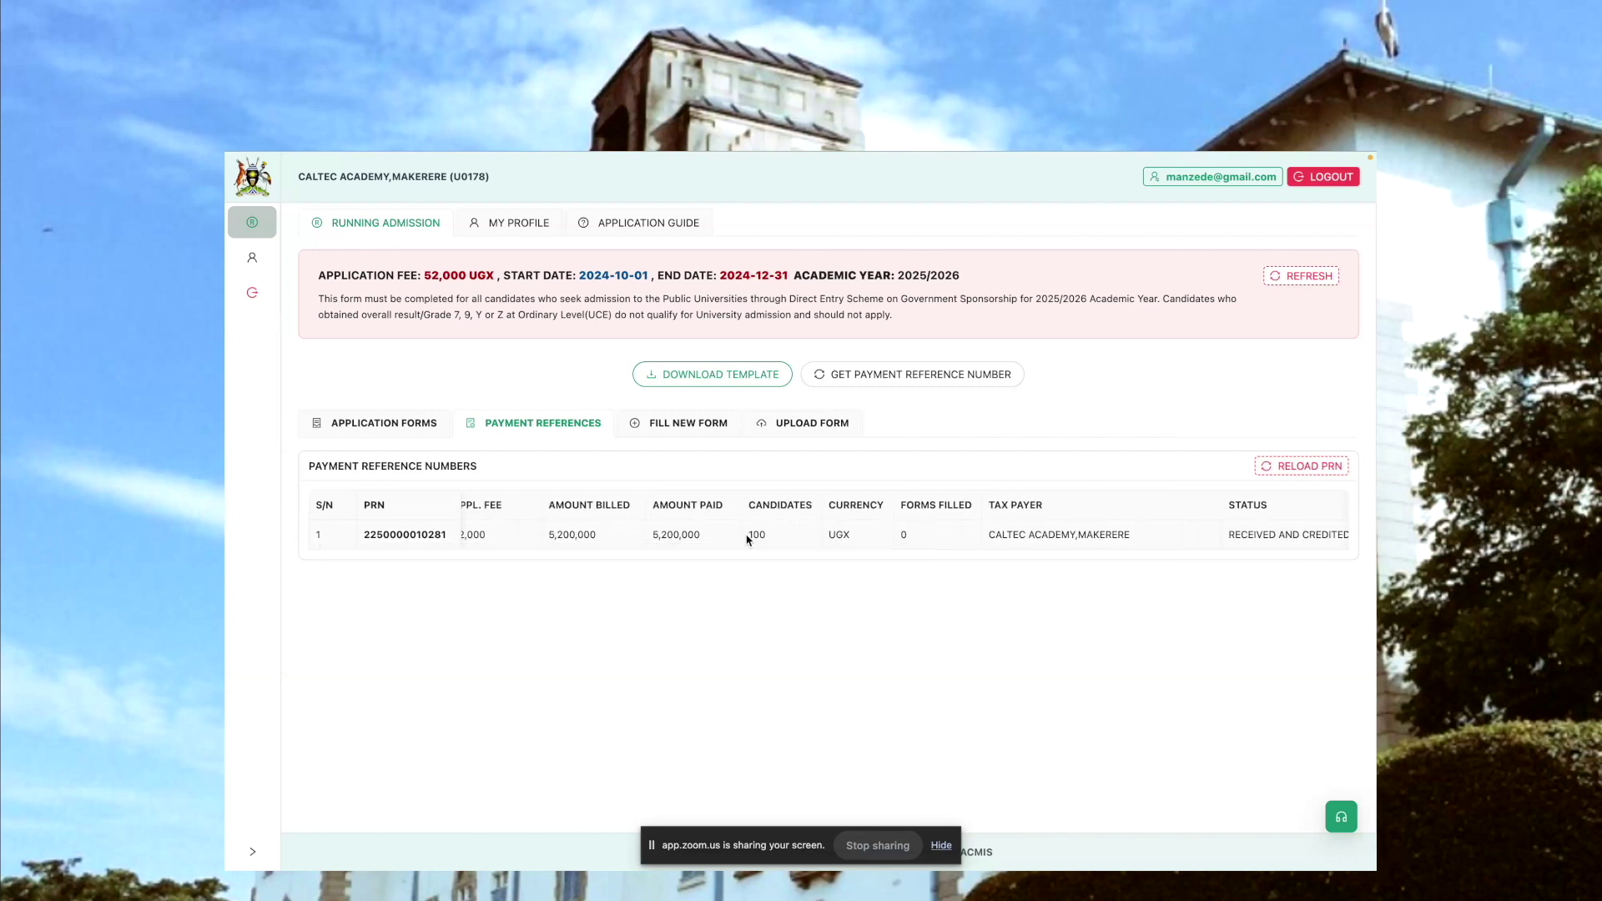
{"action": "left_click_drag", "start_coordinate": [748, 536], "coordinate": [777, 538]}
{"action": "double_click", "coordinate": [903, 536]}
{"action": "double_click", "coordinate": [756, 535]}
- Generate a second PRN for 50 applicants, billed 2,600,000, and check its 50 candidates
{"action": "left_click", "coordinate": [888, 378]}
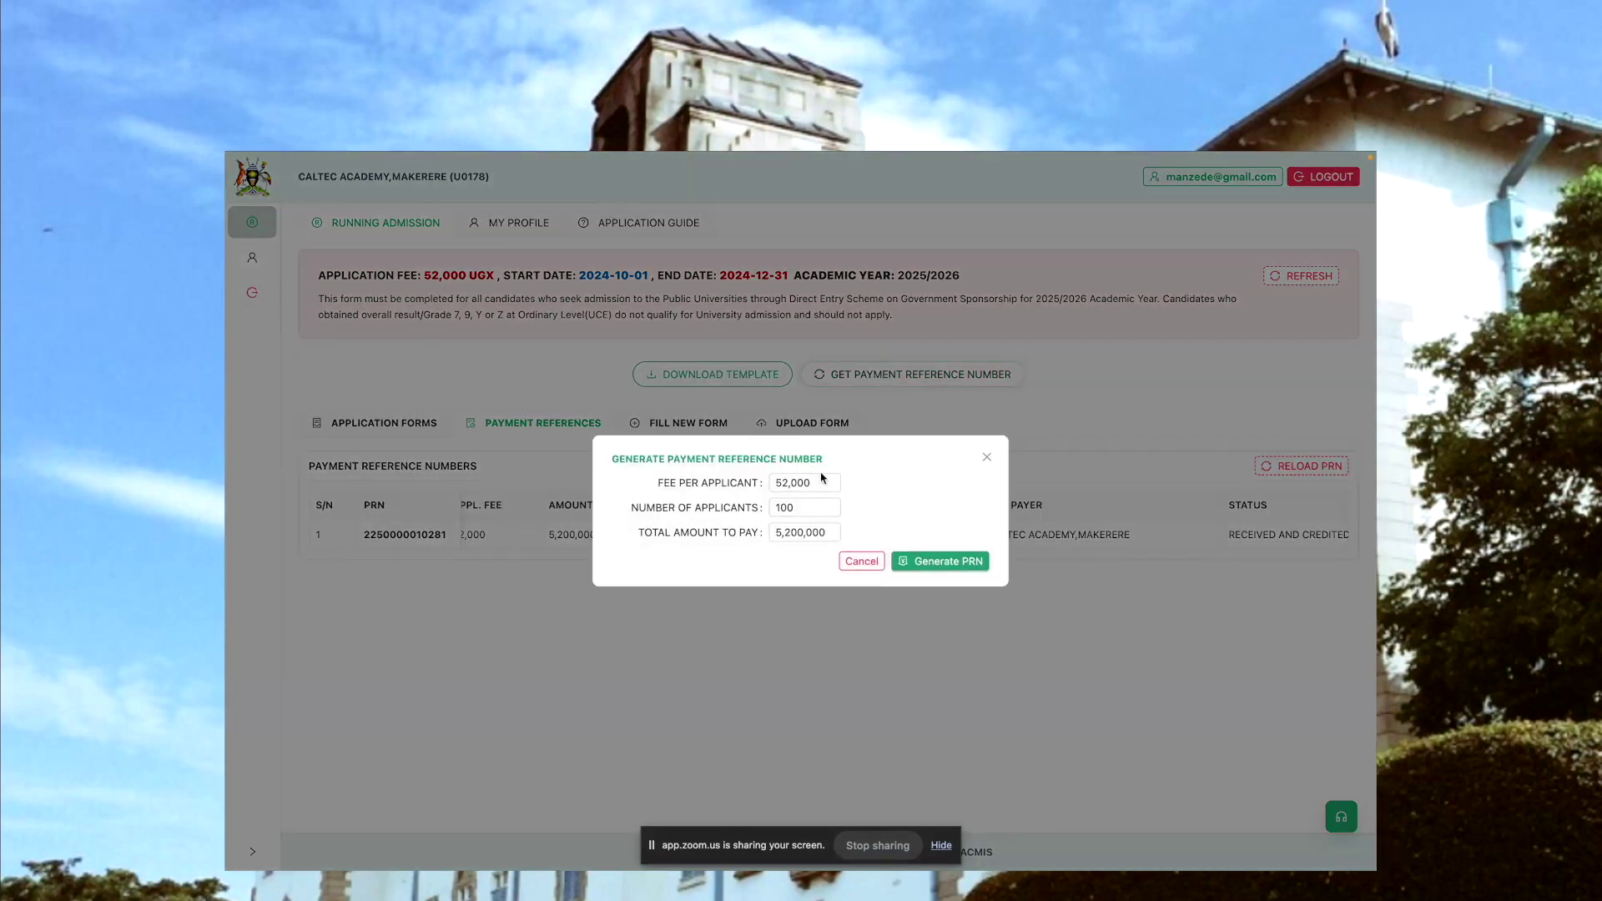
{"action": "left_click", "coordinate": [788, 507]}
{"action": "double_click", "coordinate": [787, 506]}
{"action": "type", "text": "50"}
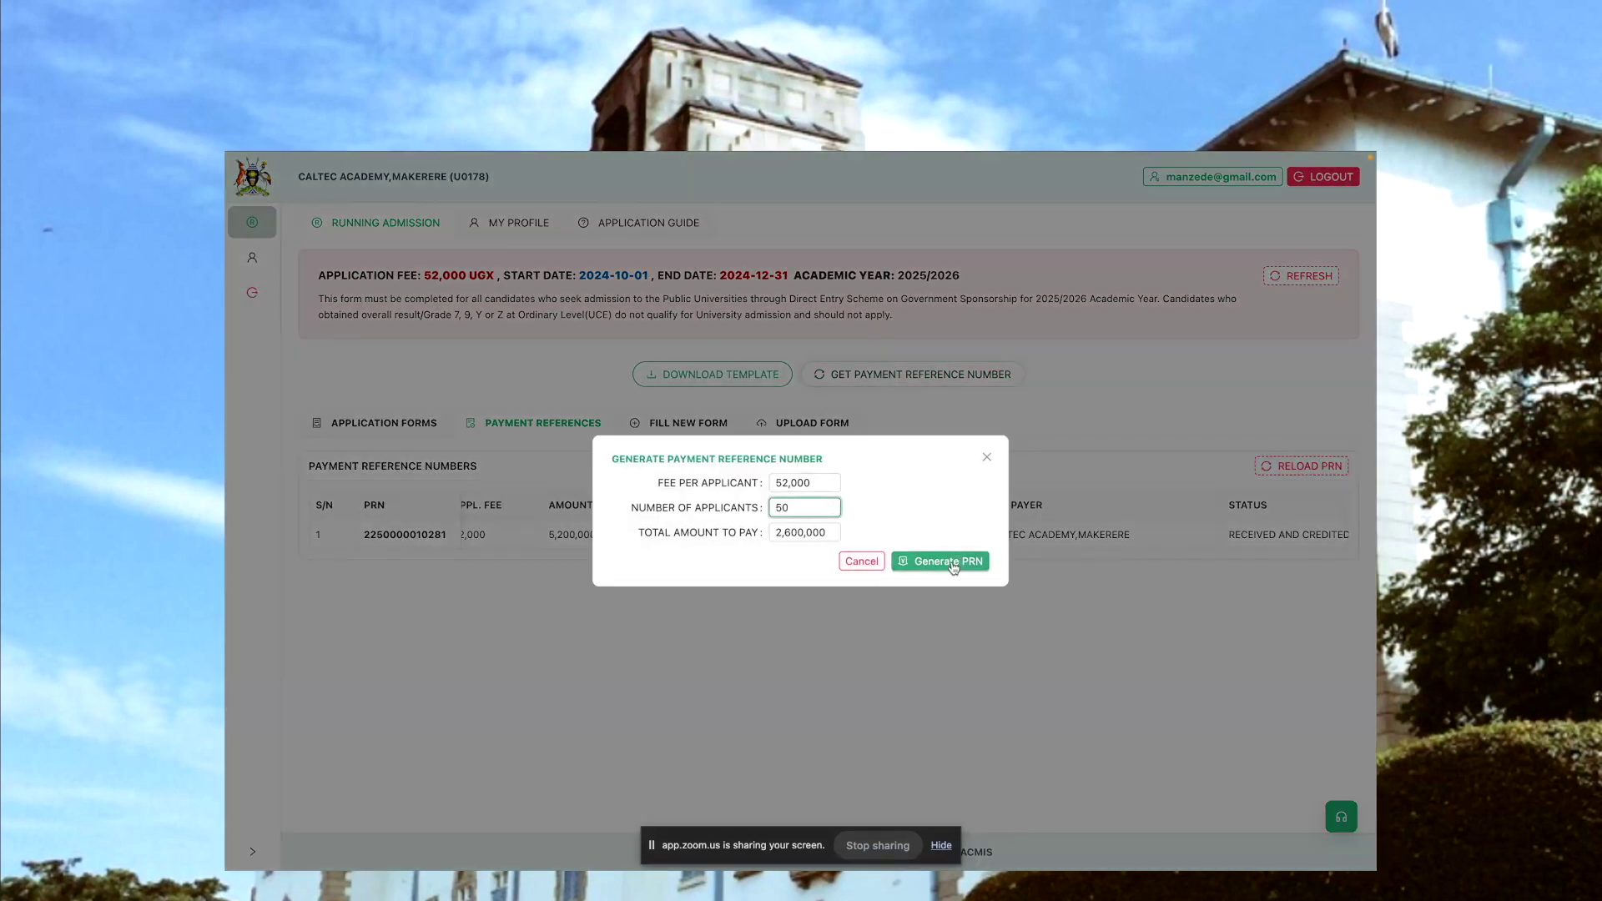
{"action": "left_click", "coordinate": [952, 564]}
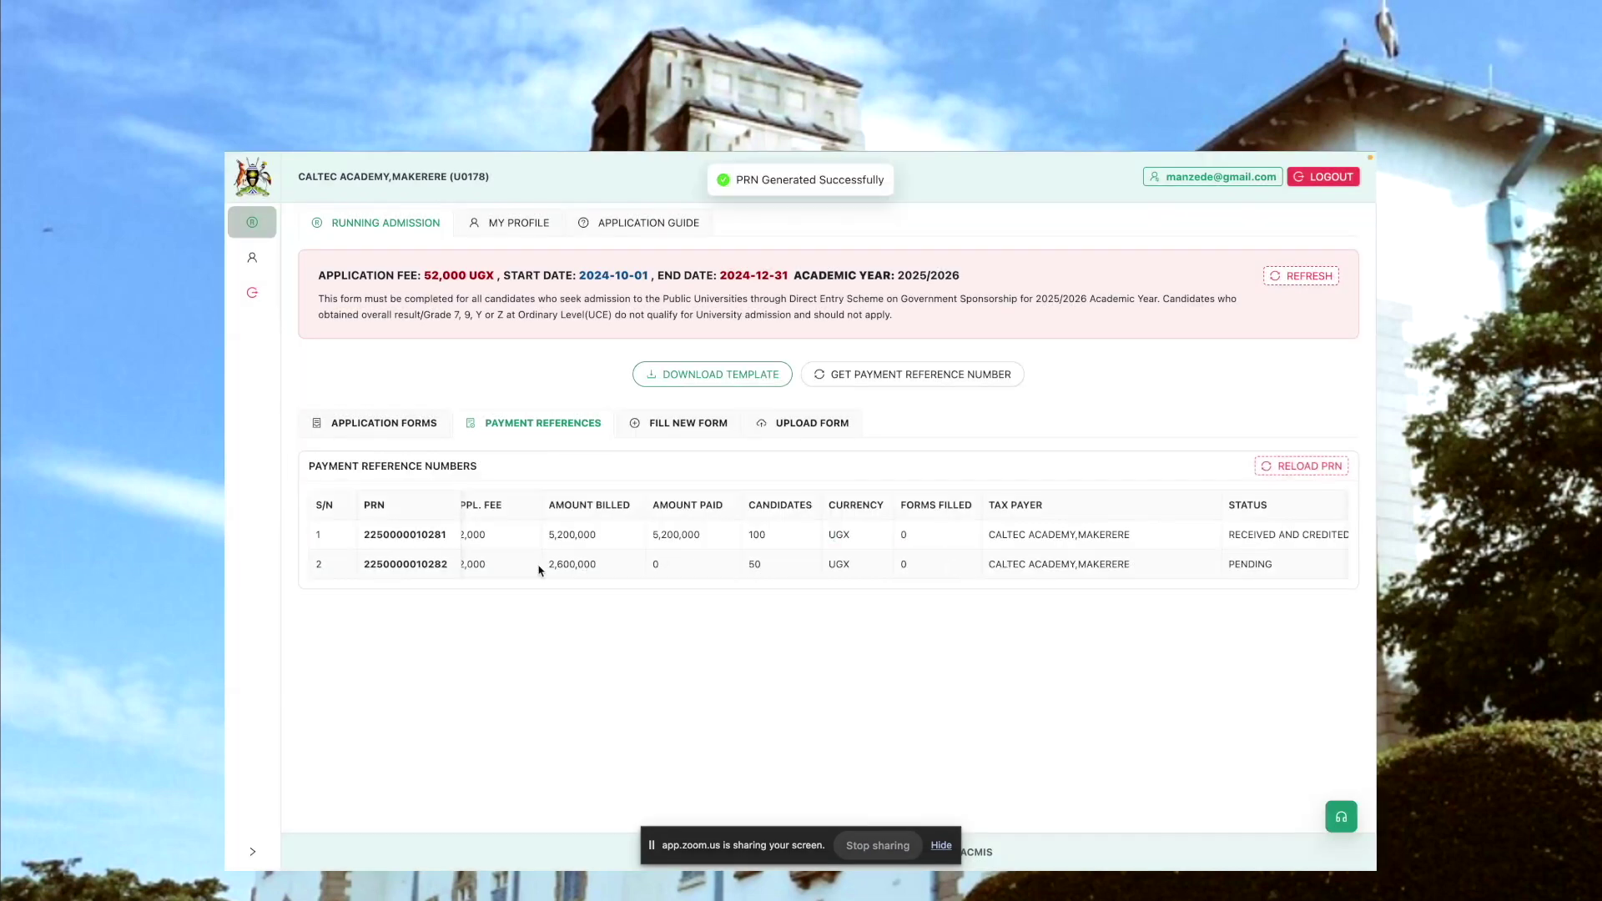
{"action": "scroll", "coordinate": [539, 571], "scroll_direction": "left", "scroll_amount": 1}
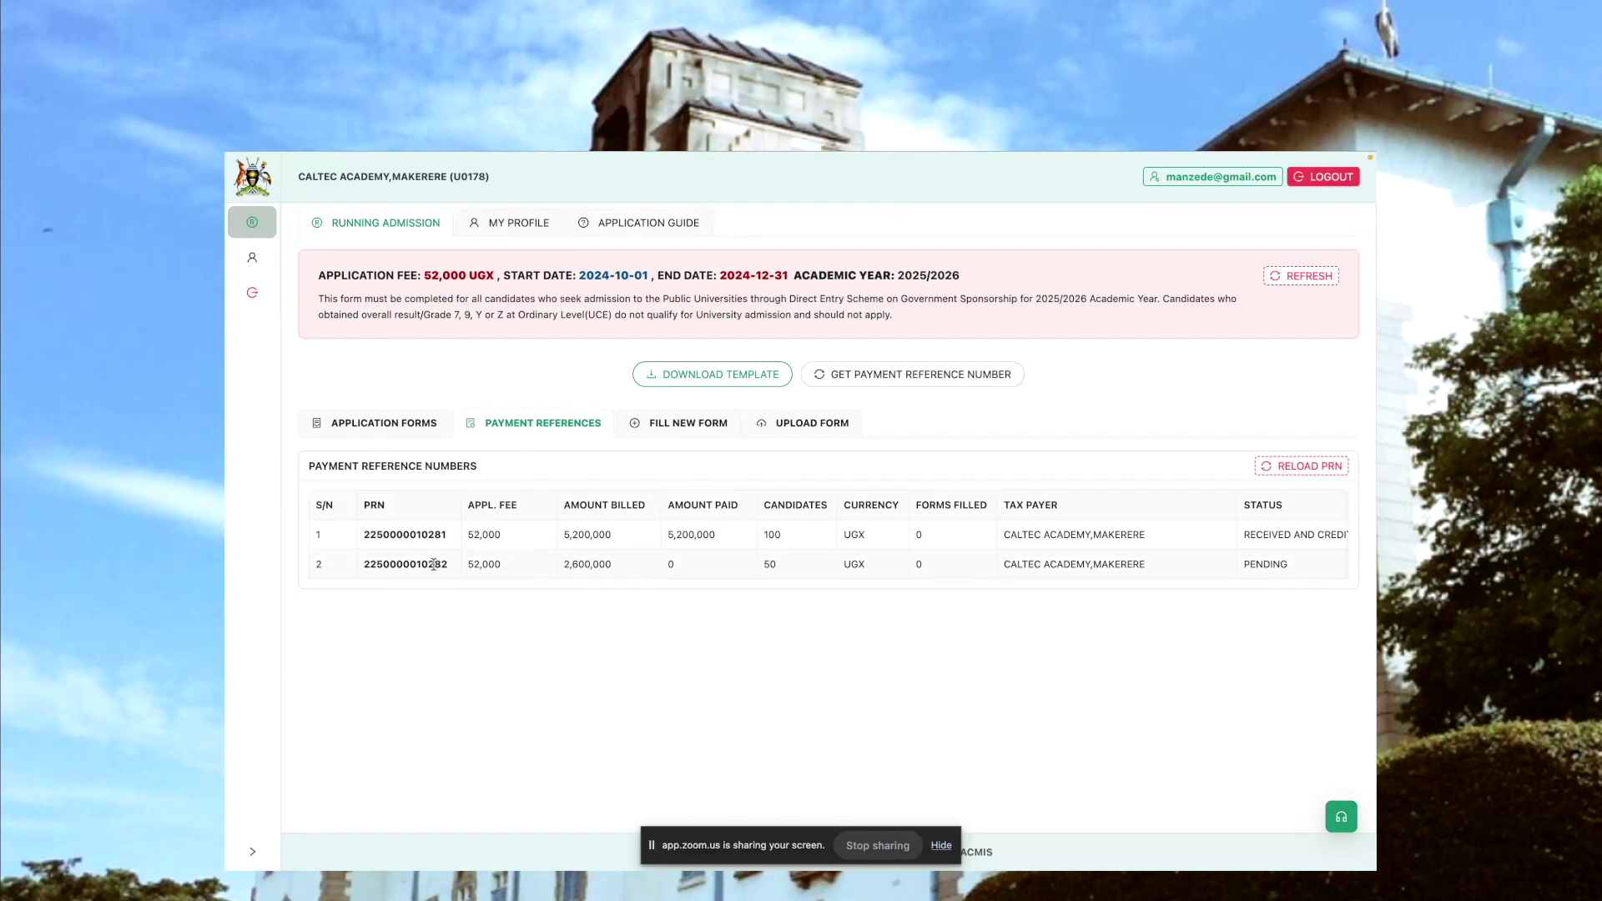
{"action": "left_click_drag", "start_coordinate": [762, 564], "coordinate": [783, 567]}
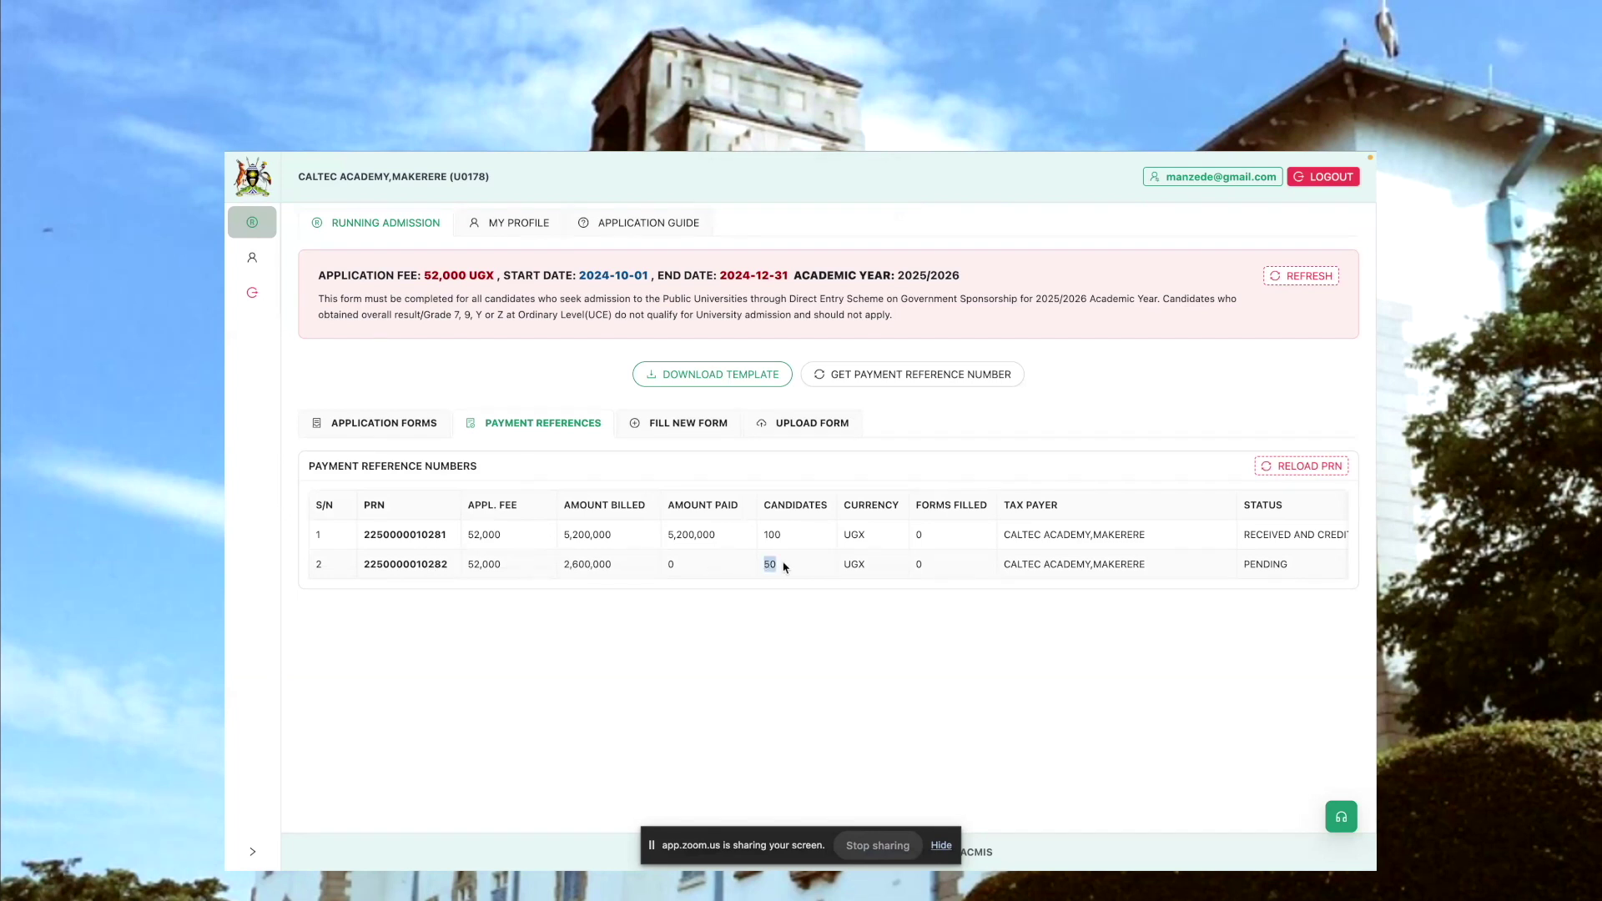